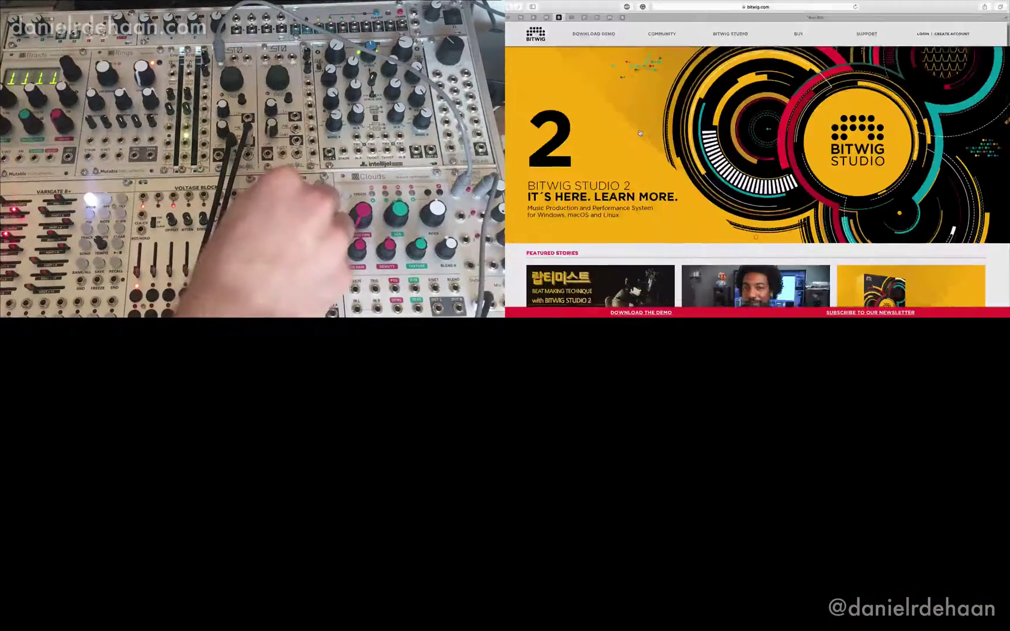
# Go to the Download Demo page on bitwig.com
pyautogui.scroll(1, 640, 133)
pyautogui.click(582, 28)
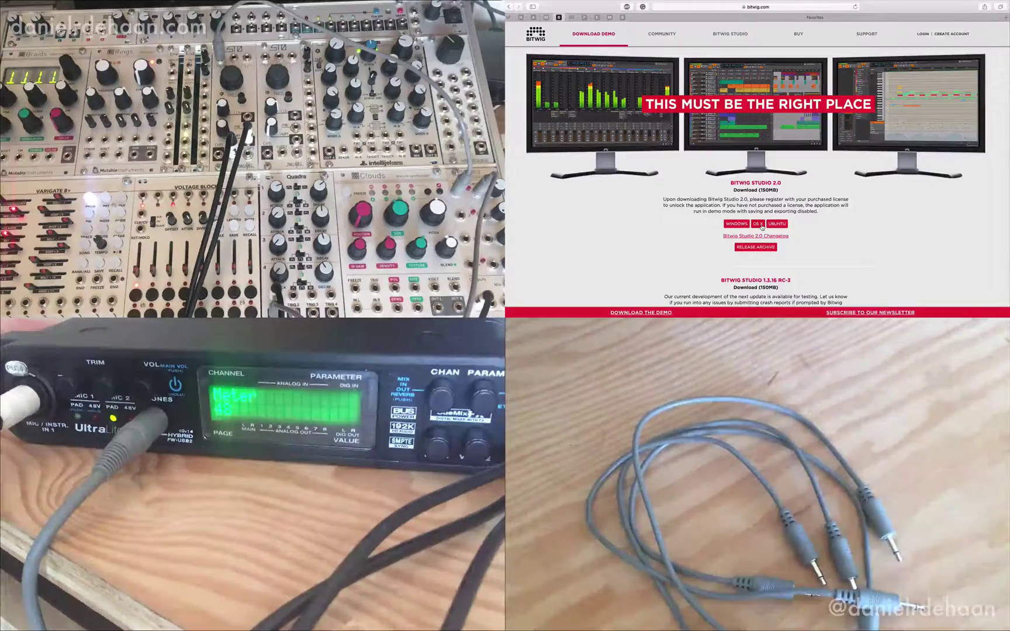
# Download the Bitwig Studio 2.0 demo for OS X
pyautogui.click(758, 223)
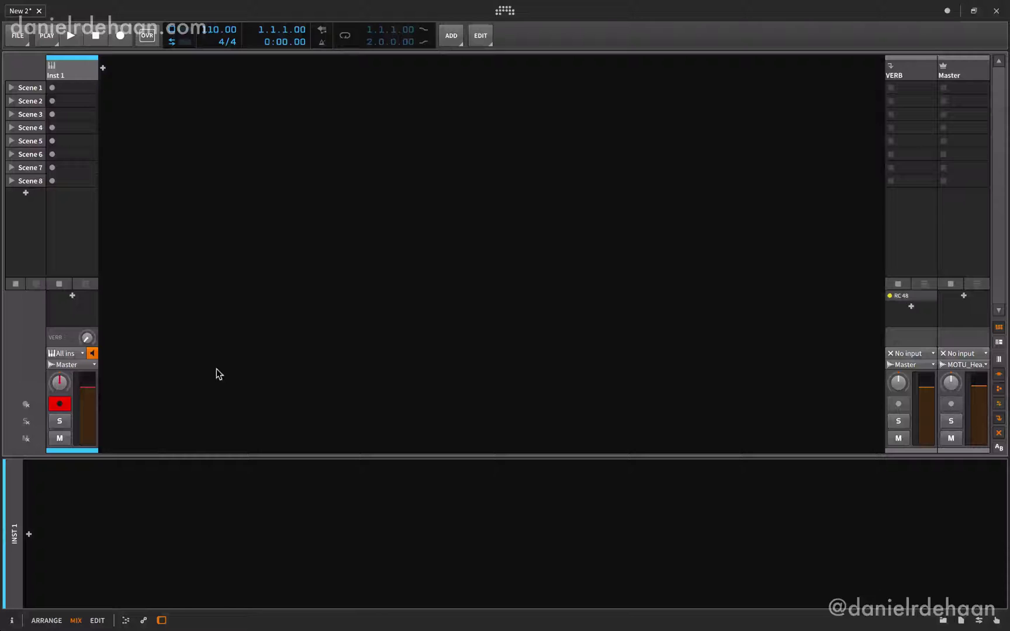
# Add the HW CV Instrument from Hardware > Bitwig to the first instrument track's device chain
pyautogui.click(23, 535)
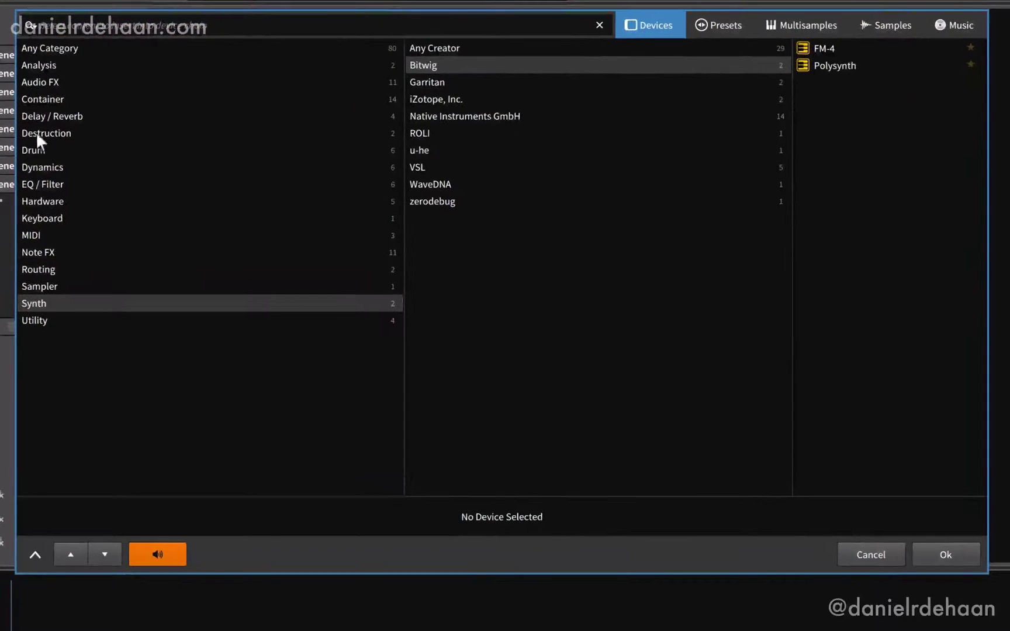
pyautogui.click(90, 200)
pyautogui.click(416, 66)
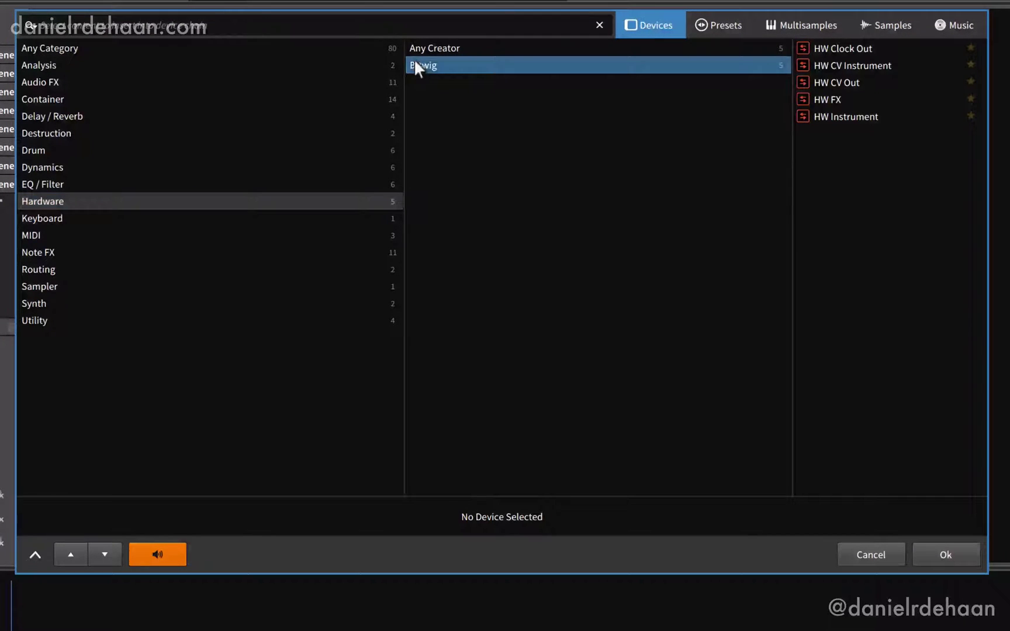
pyautogui.click(829, 60)
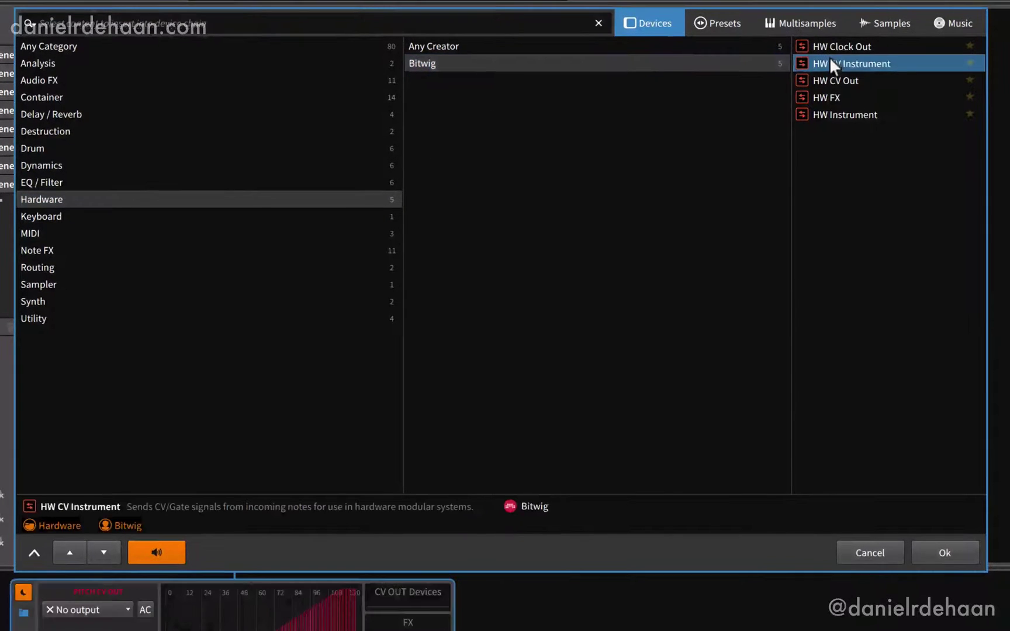
pyautogui.click(872, 527)
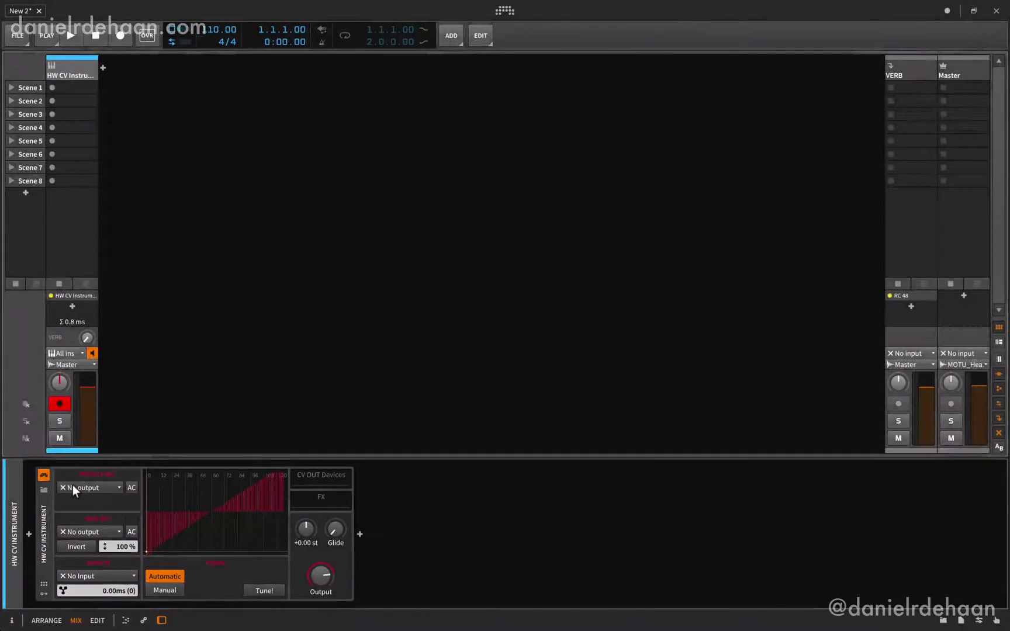
# Route Pitch CV out to MOTU_3, Gate out to MOTU_4, and take Audio In from MOTU_1
pyautogui.click(73, 484)
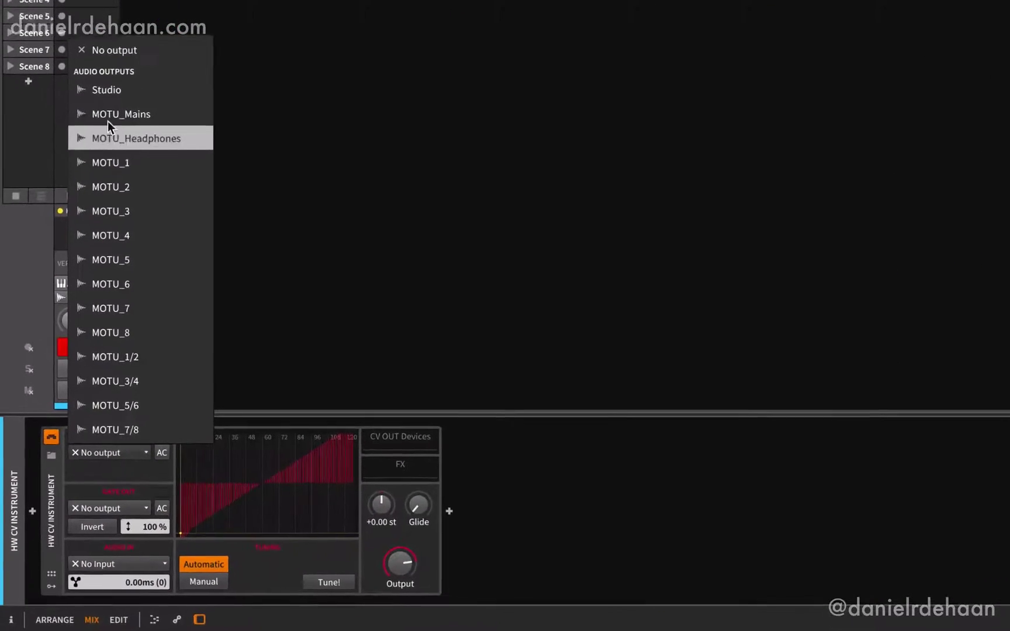
pyautogui.click(126, 197)
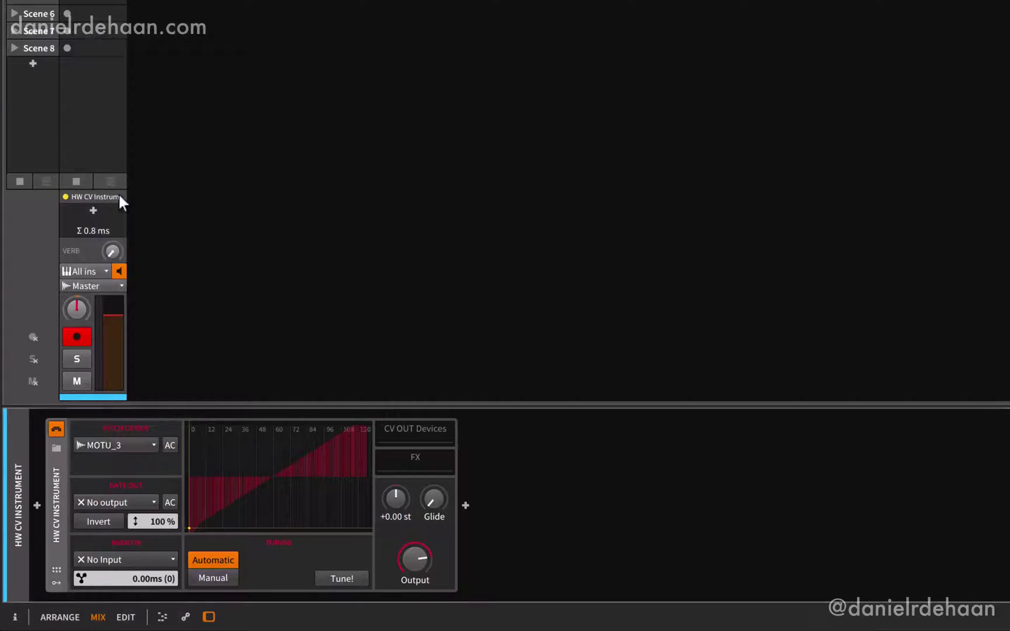
pyautogui.click(124, 501)
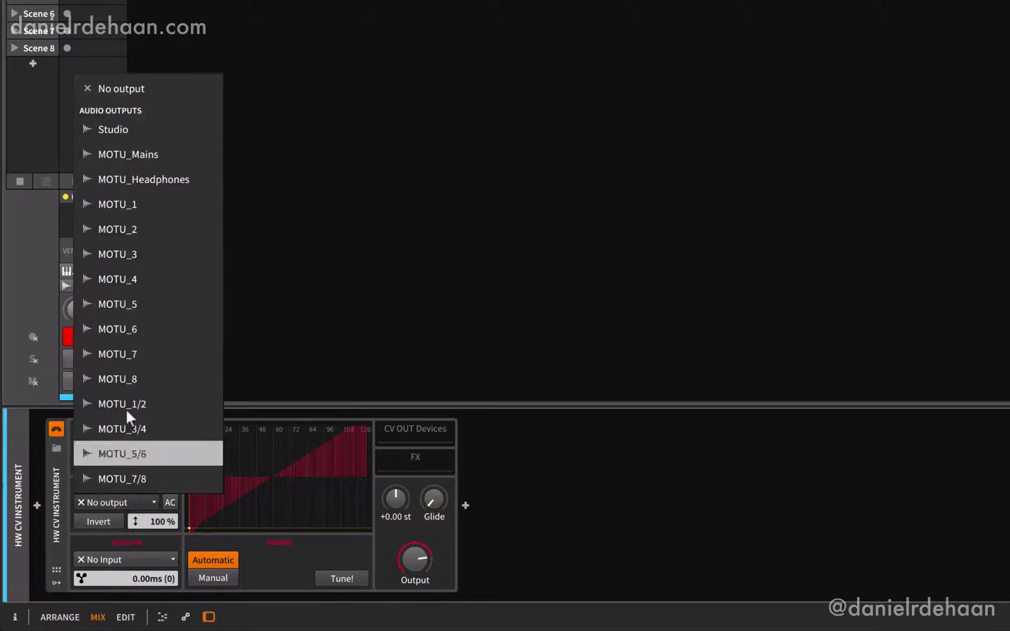
pyautogui.click(128, 279)
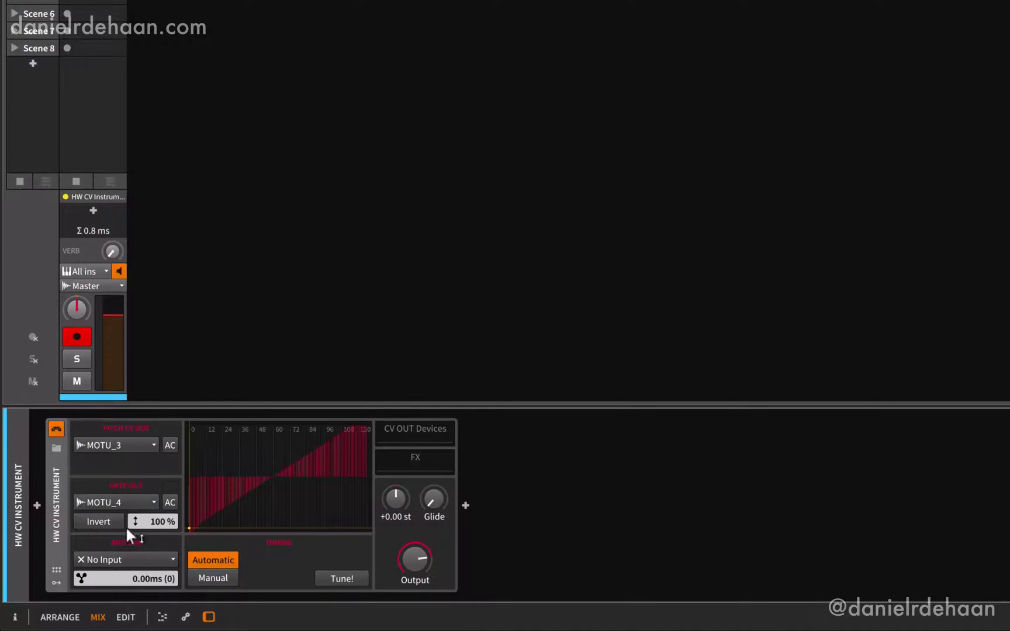
pyautogui.click(123, 555)
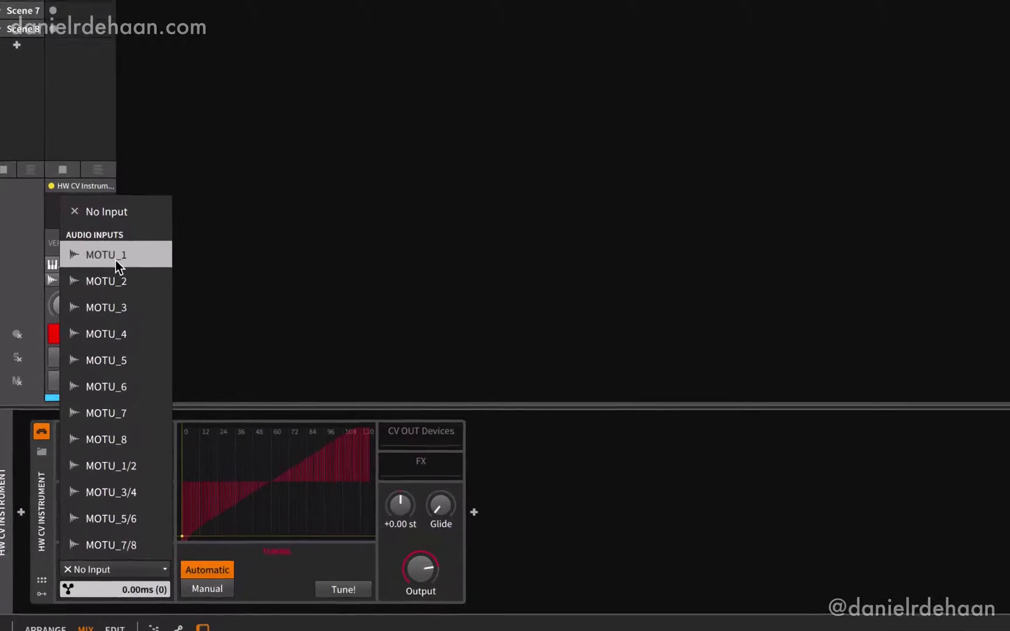
pyautogui.click(117, 261)
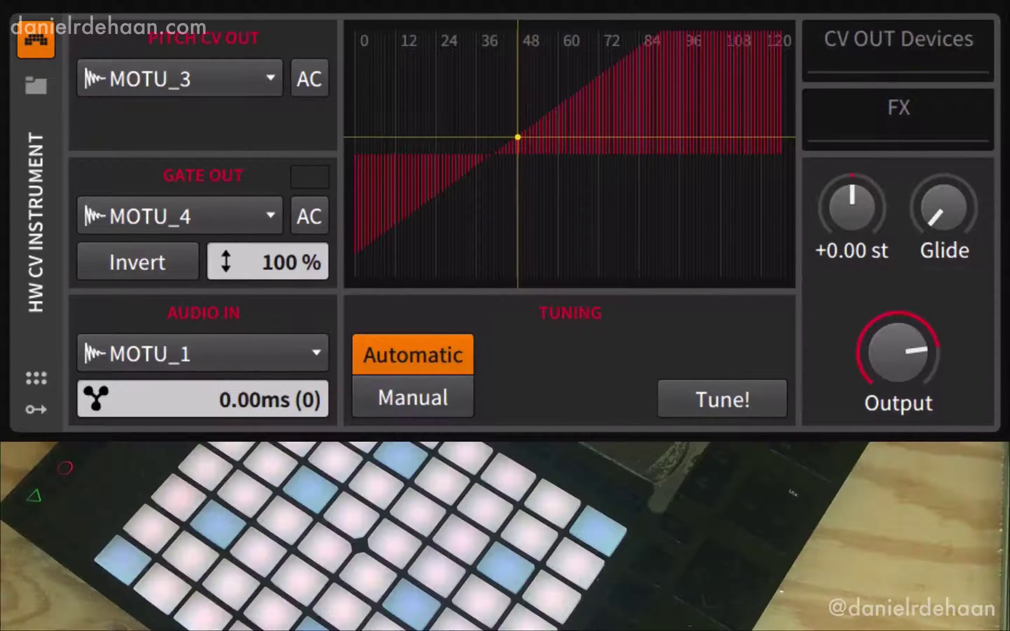
# Raise the HW CV Instrument's pitch offset to about +0.69 st, then reset it to +0.00 st
pyautogui.moveTo(852, 207)
pyautogui.mouseDown()
pyautogui.moveTo(852, 218)
pyautogui.moveTo(852, 198)
pyautogui.moveTo(851, 207)
pyautogui.mouseUp()
pyautogui.doubleClick(839, 218)
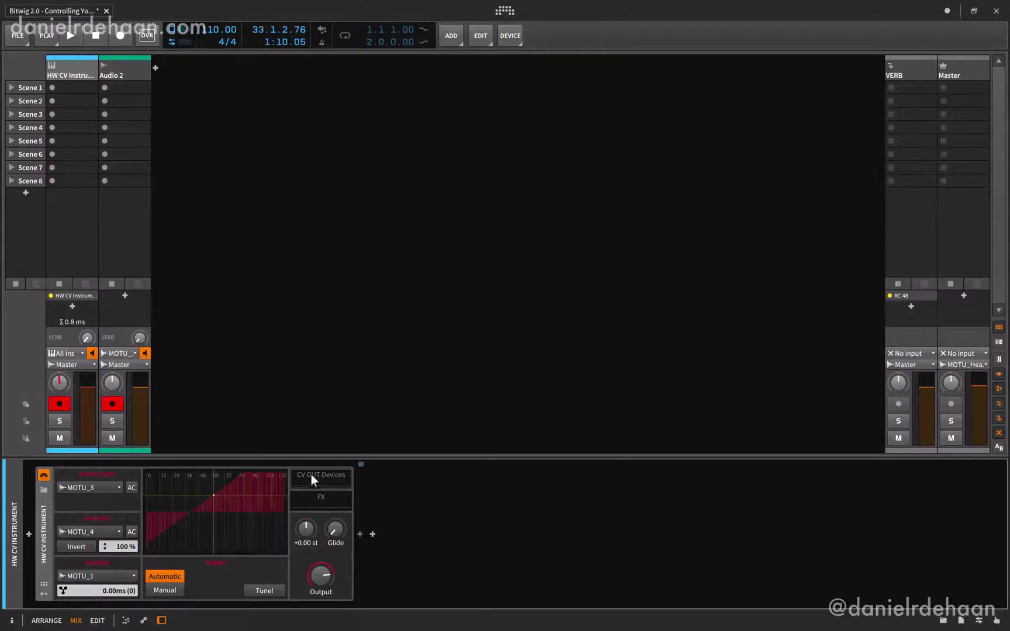
# Insert a Bitwig HW CV Out device after the HW CV Instrument and list its outputs
pyautogui.click(354, 533)
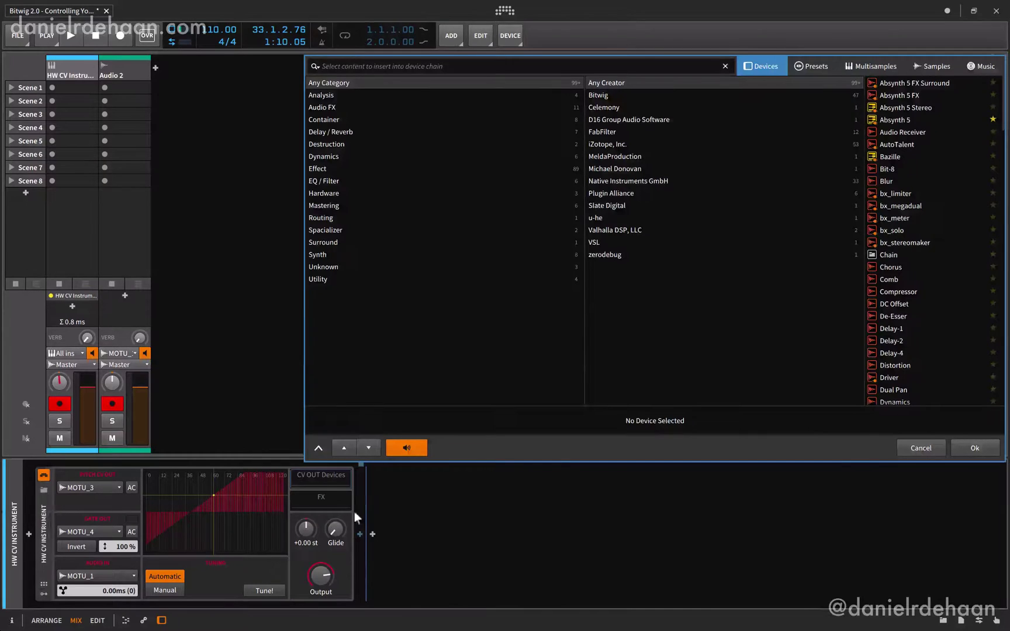
pyautogui.click(317, 191)
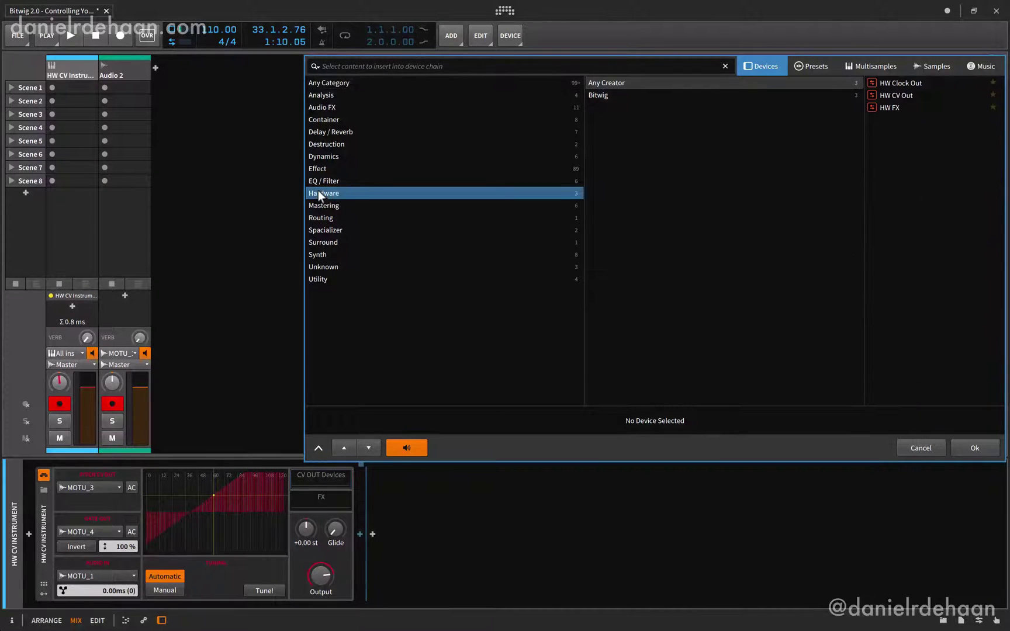
pyautogui.click(592, 95)
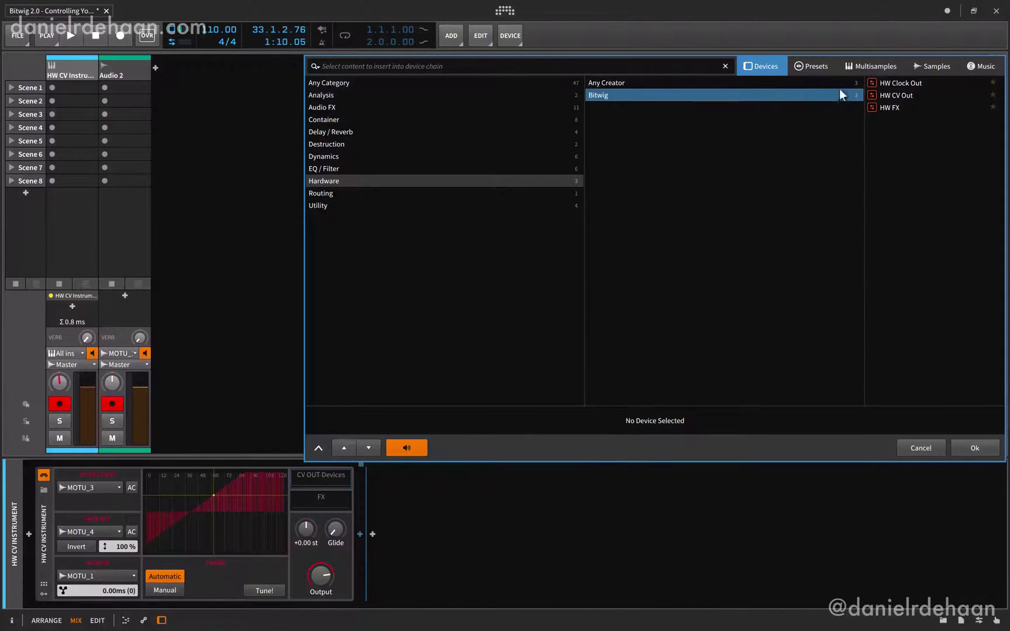
pyautogui.click(892, 94)
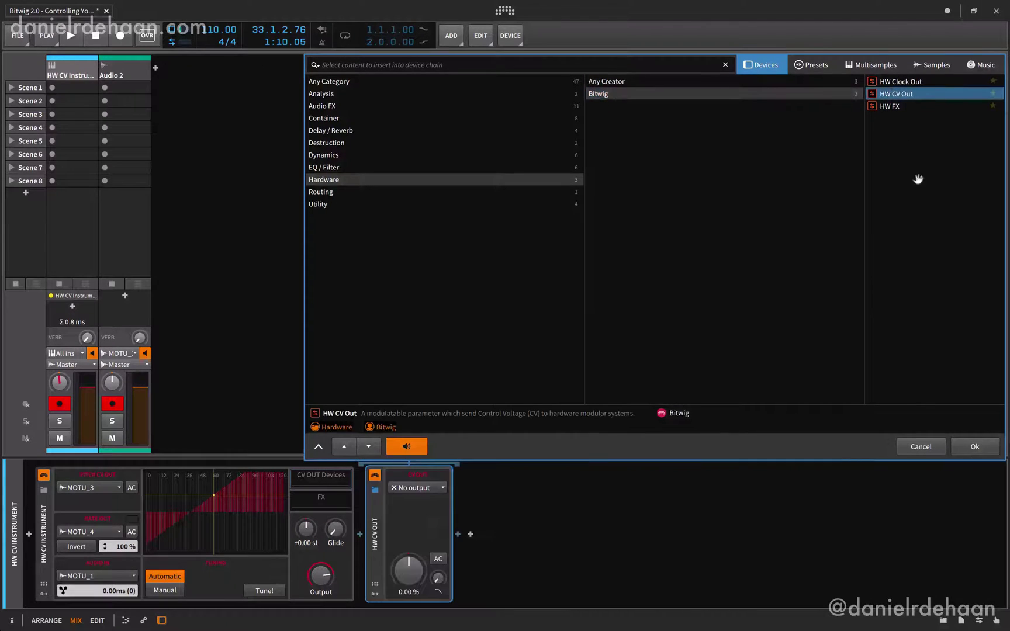
pyautogui.click(968, 441)
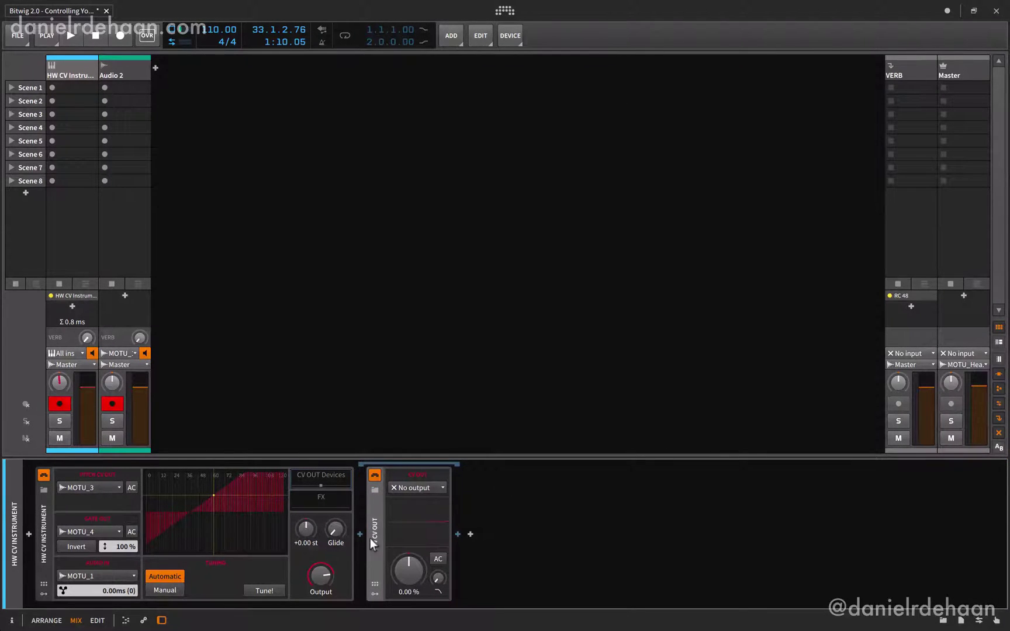
pyautogui.click(416, 488)
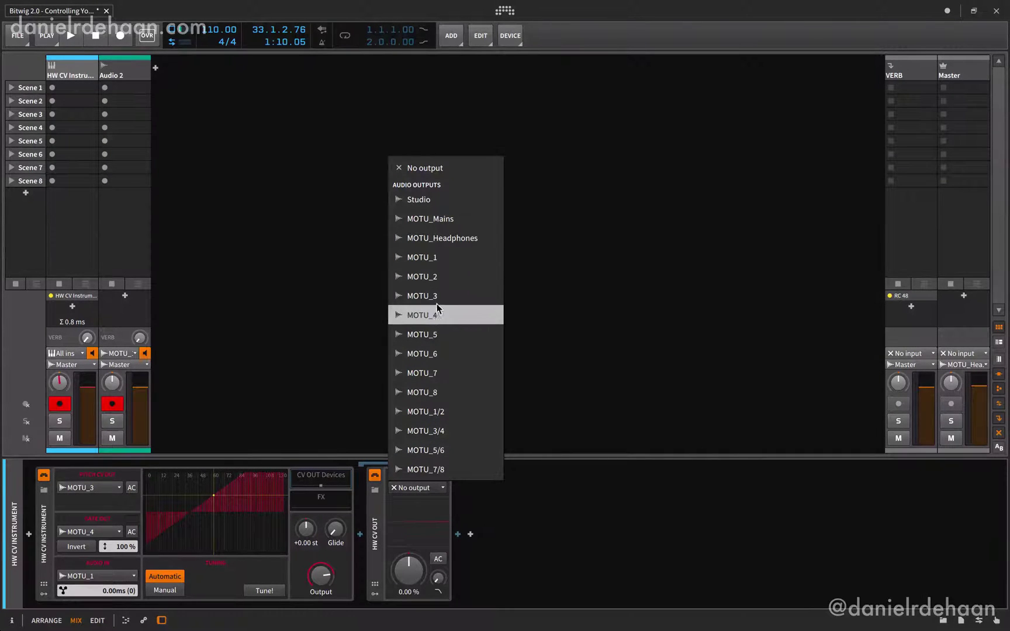
# Send HW CV Out to MOTU_5 and raise its CV value to about 50%
pyautogui.click(433, 335)
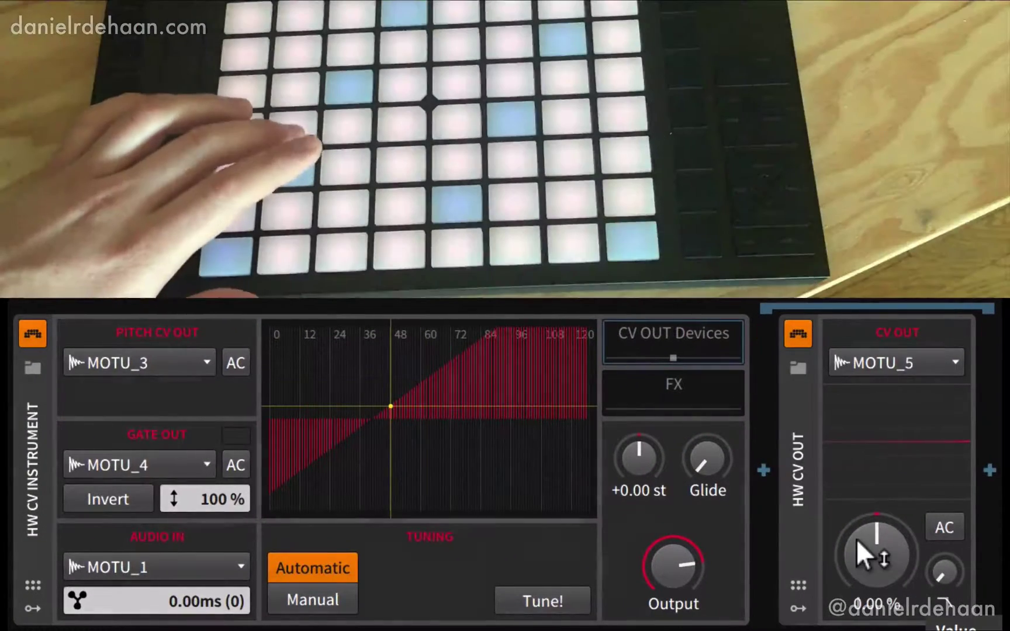
pyautogui.moveTo(856, 539); pyautogui.dragTo(856, 533)
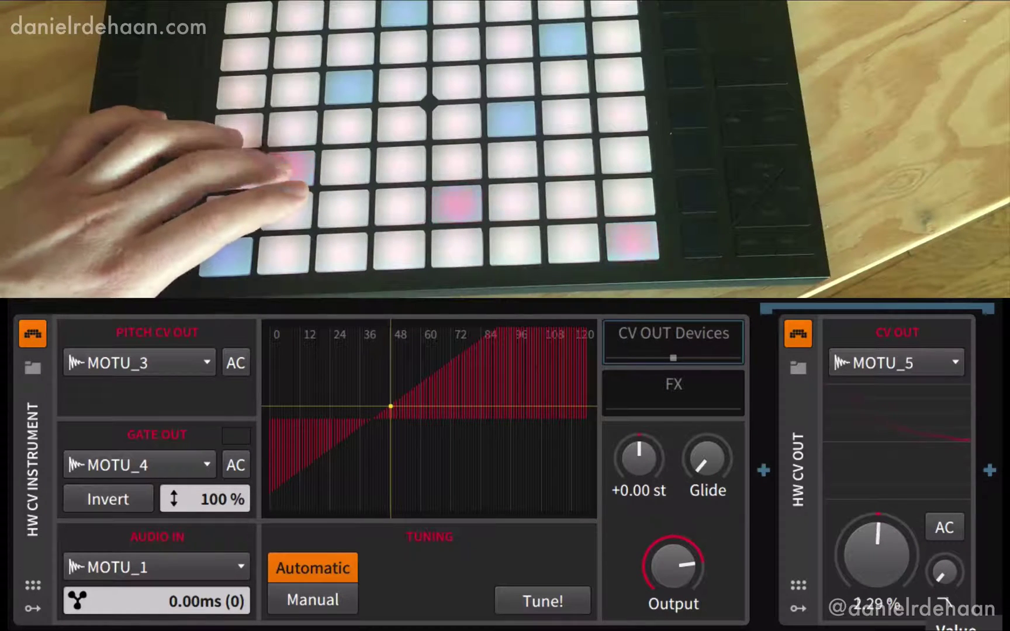
pyautogui.moveTo(851, 538); pyautogui.dragTo(851, 491)
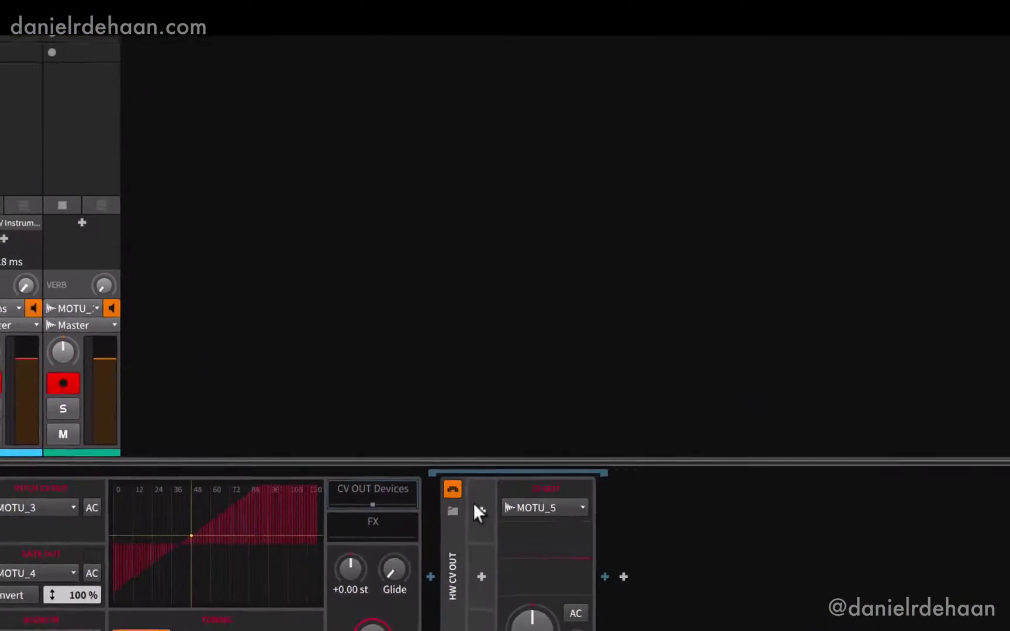
pyautogui.click(785, 397)
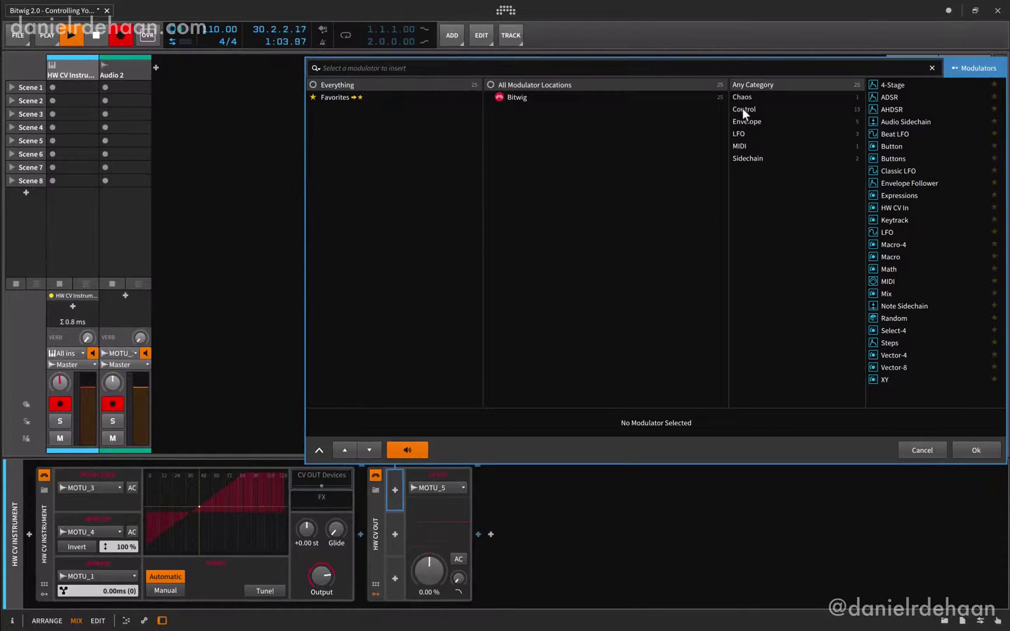
# Insert a Classic LFO modulator on HW CV Out and expand its settings
pyautogui.click(737, 128)
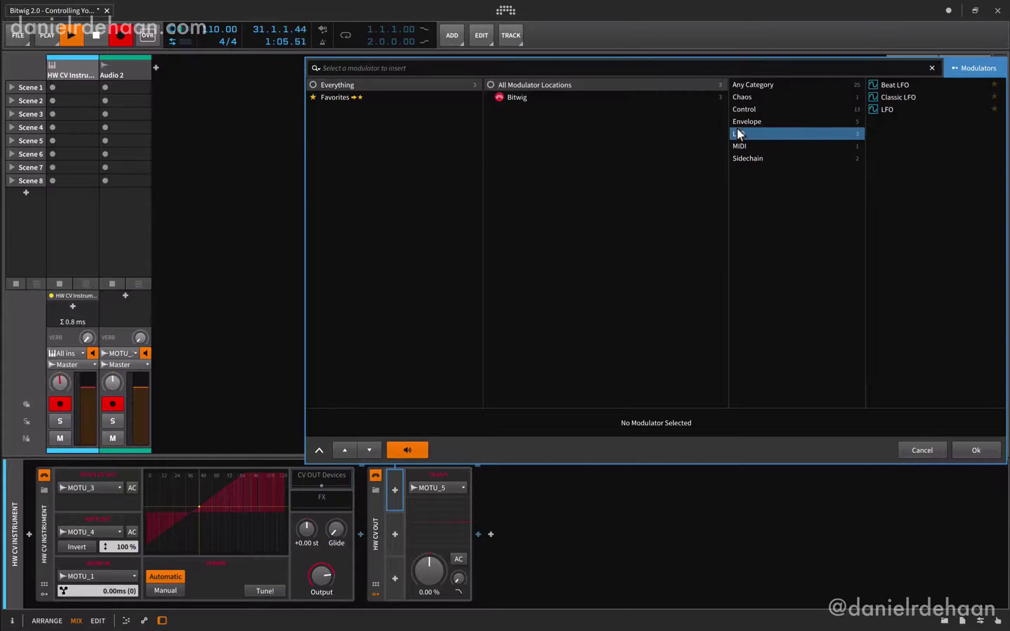
pyautogui.click(898, 97)
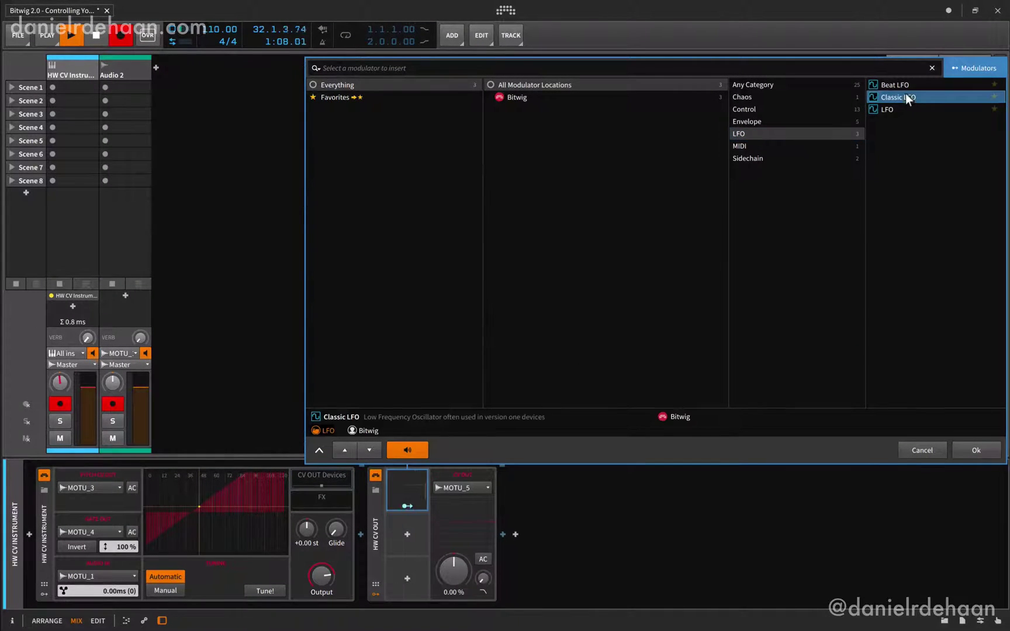
pyautogui.click(976, 450)
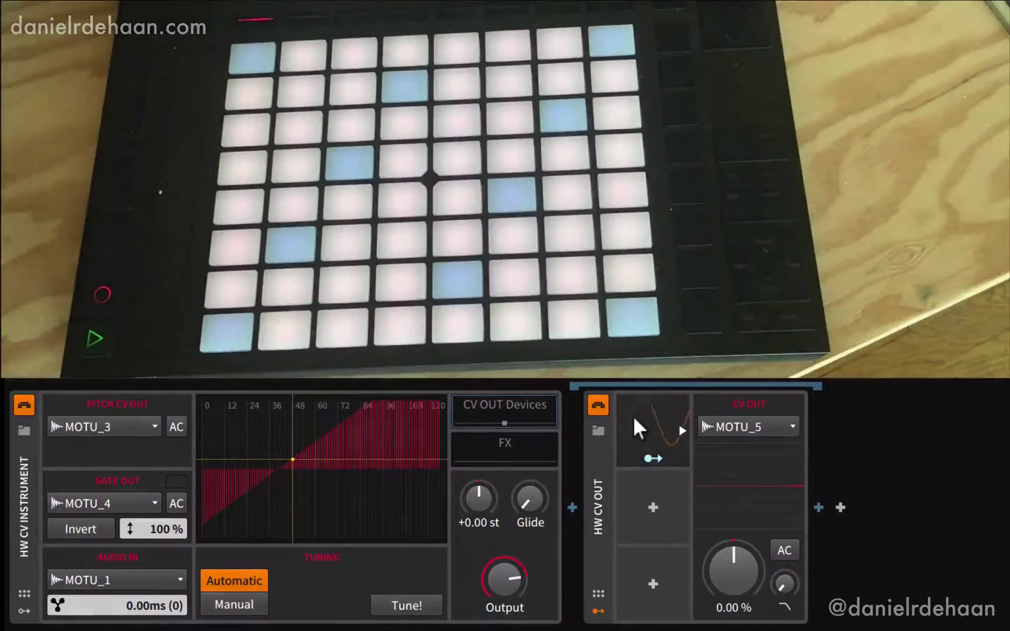
pyautogui.click(637, 422)
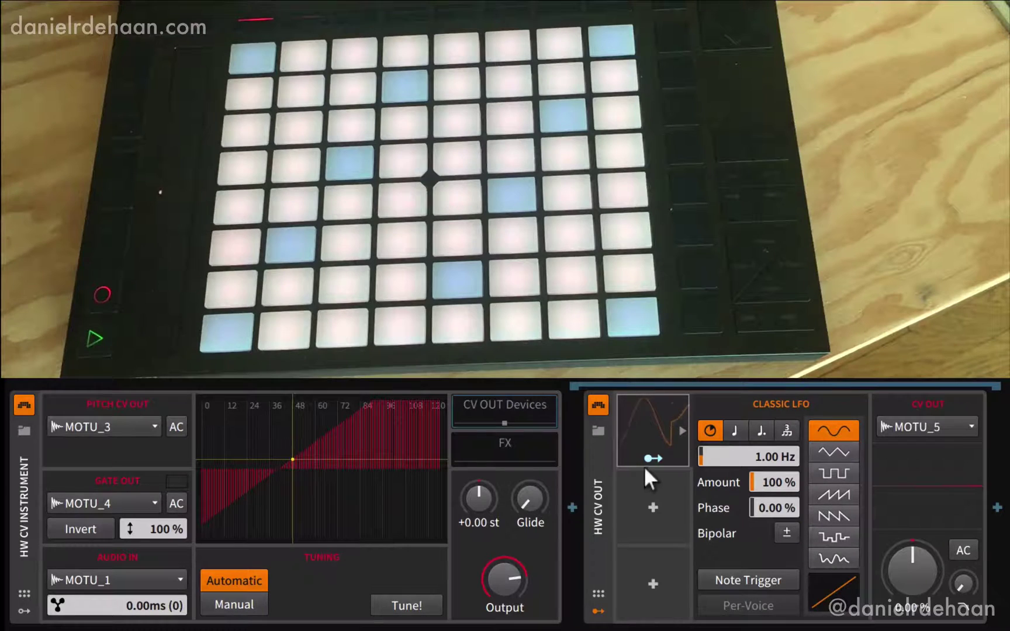
# Route the Classic LFO to the CV Out Value at 5.11 Hz, then show the instrument's remote controls
pyautogui.click(643, 453)
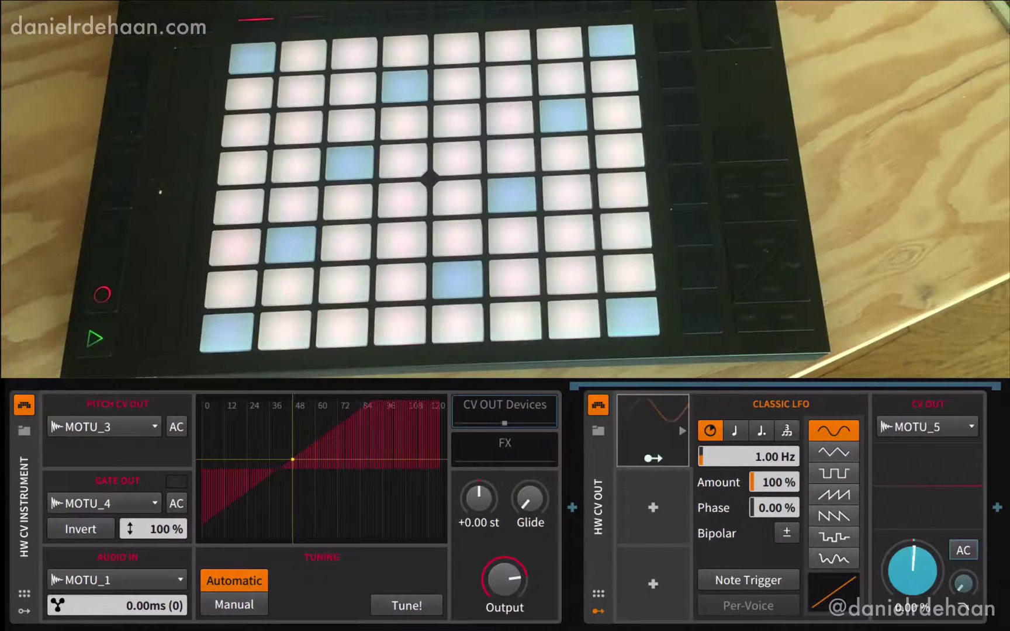
pyautogui.moveTo(913, 569); pyautogui.dragTo(913, 553)
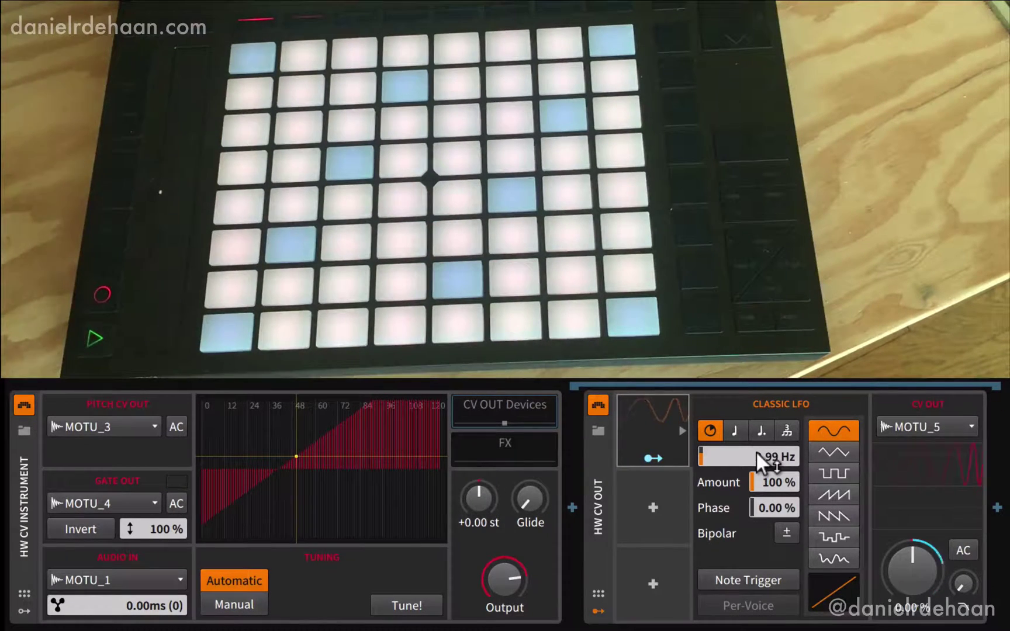
pyautogui.moveTo(755, 450); pyautogui.dragTo(755, 374)
pyautogui.moveTo(756, 416); pyautogui.dragTo(755, 416)
pyautogui.click(661, 457)
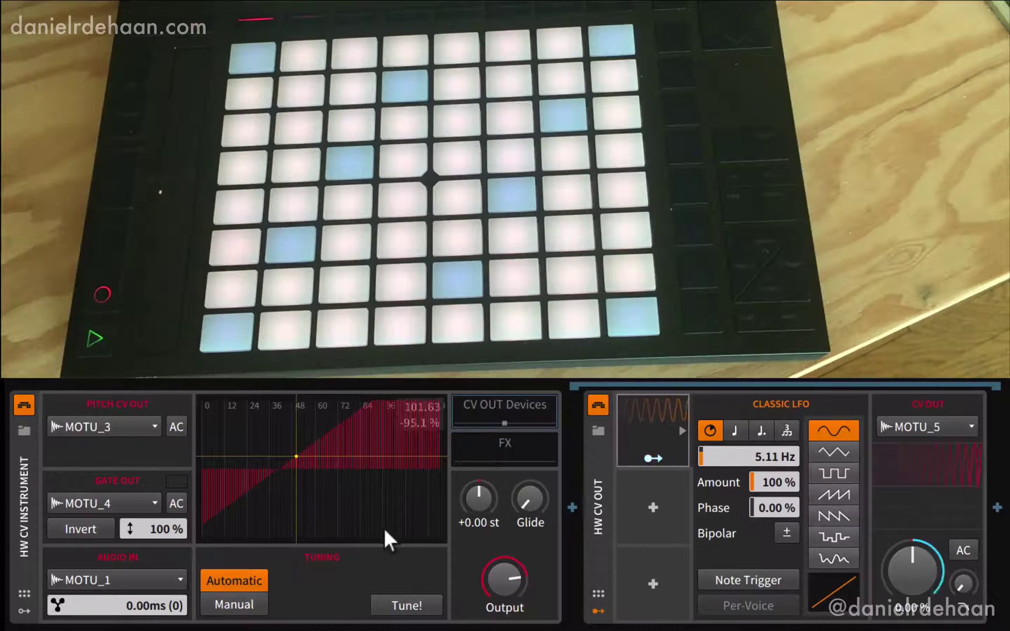
pyautogui.click(23, 593)
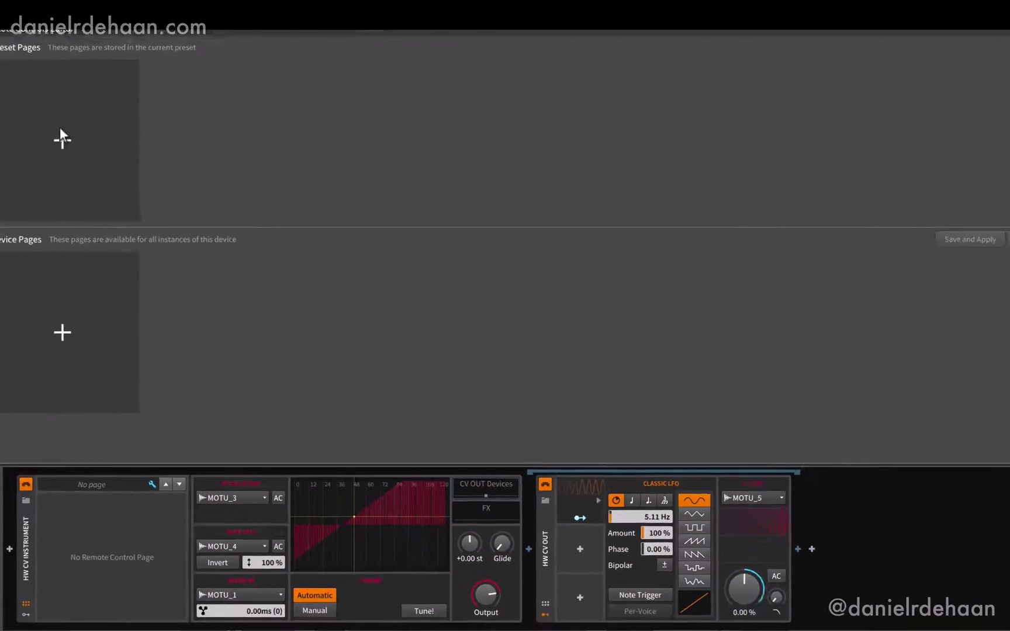
# Add a Perform page mapping control 1 to LFO Amount and control 2 to LFO Rate
pyautogui.click(72, 159)
pyautogui.click(53, 153)
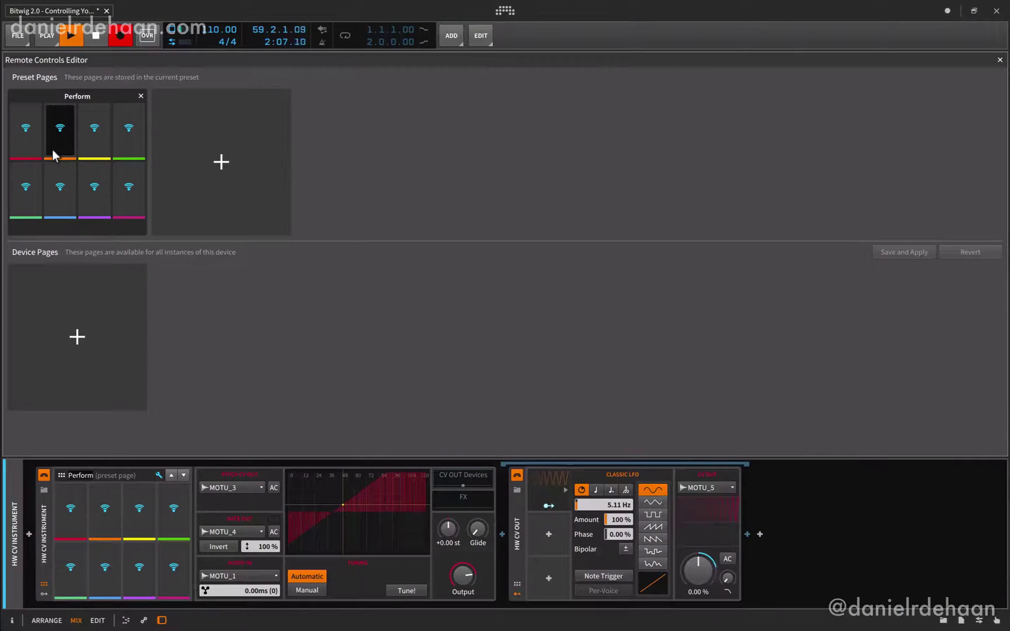
pyautogui.click(22, 129)
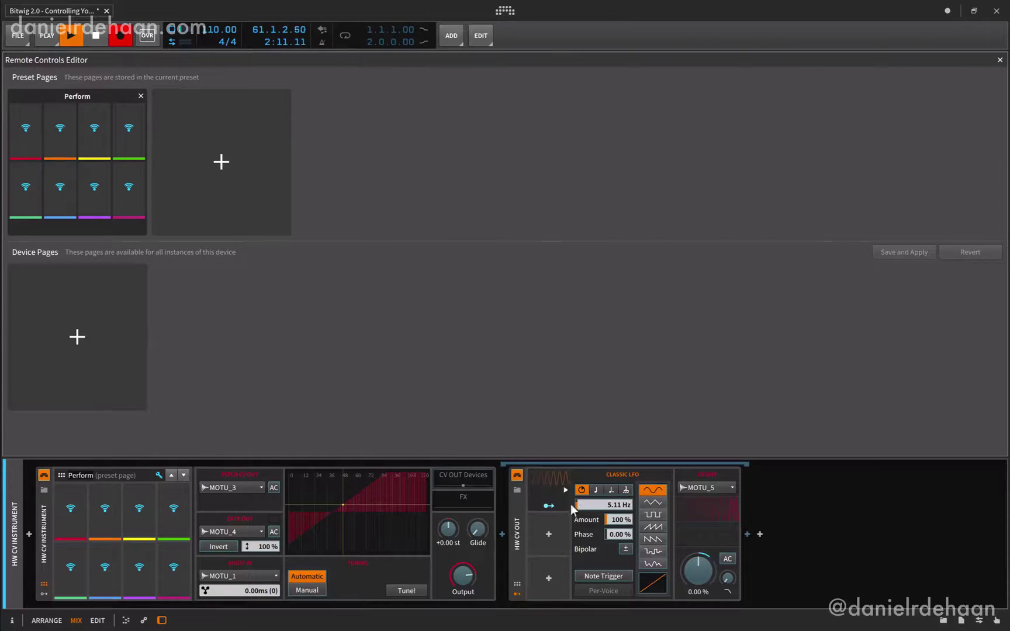
pyautogui.click(613, 520)
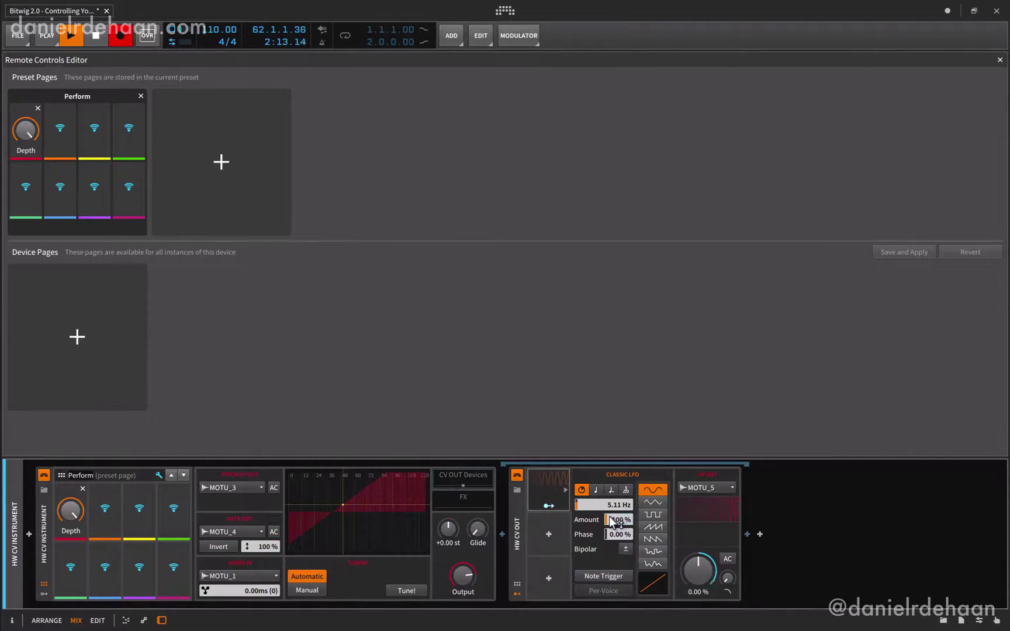
pyautogui.click(58, 133)
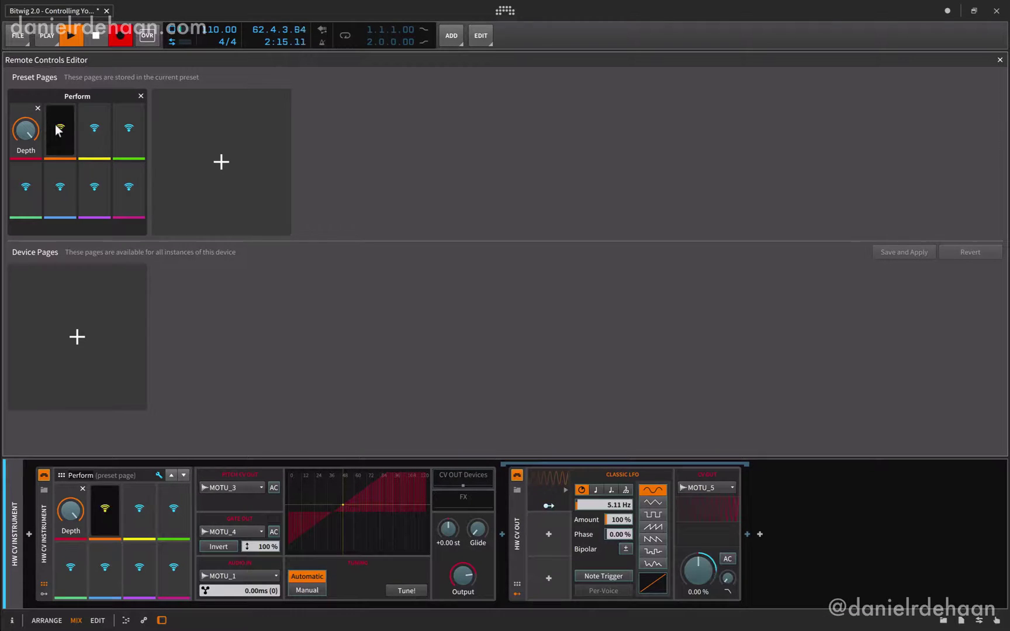
pyautogui.click(613, 503)
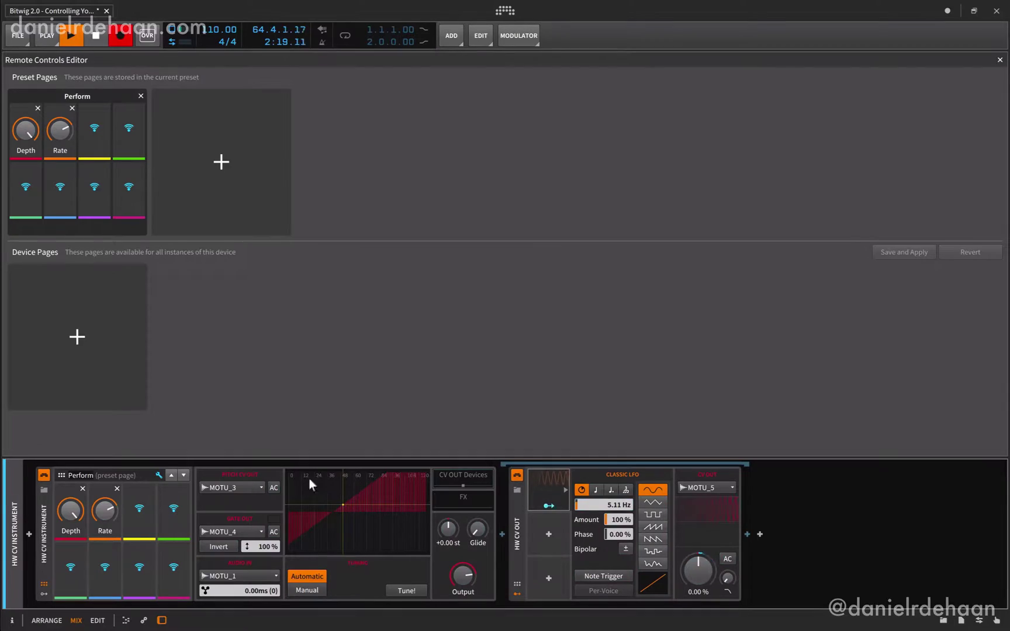
pyautogui.click(157, 475)
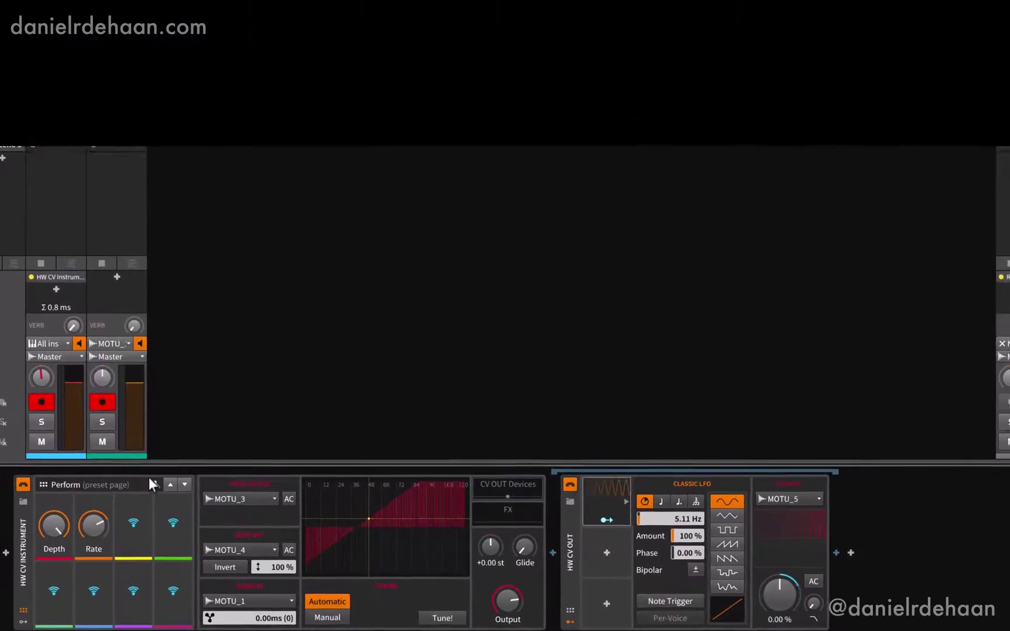